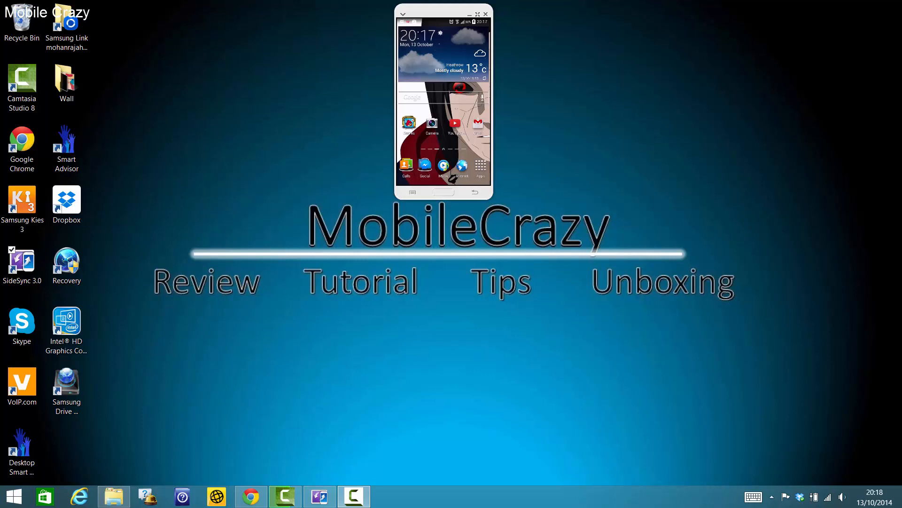
# Pull down the notification shade, enter Settings, then return the phone to its home screen.
pyautogui.moveTo(446, 26); pyautogui.dragTo(458, 106)
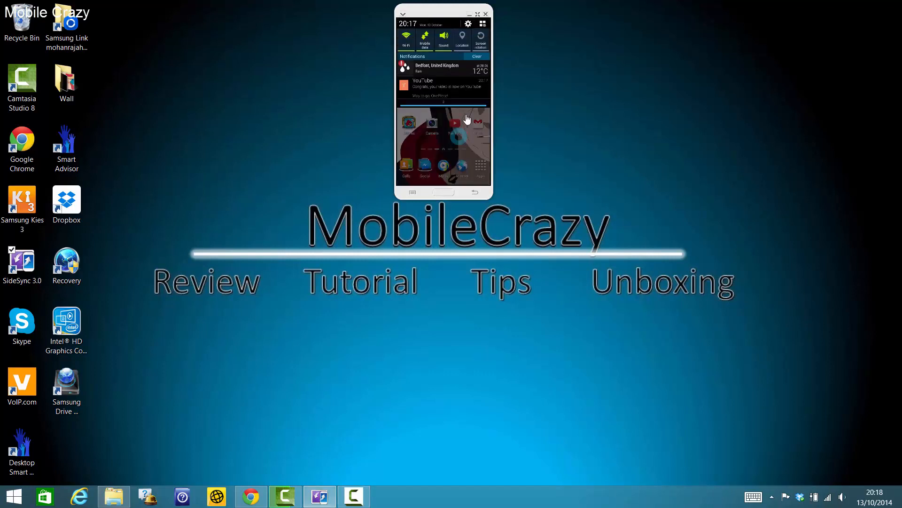
pyautogui.click(470, 47)
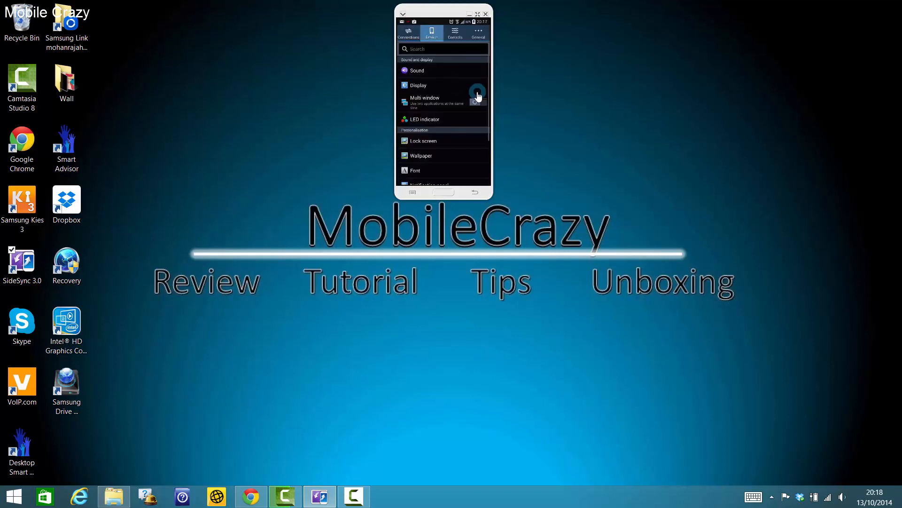
pyautogui.click(438, 195)
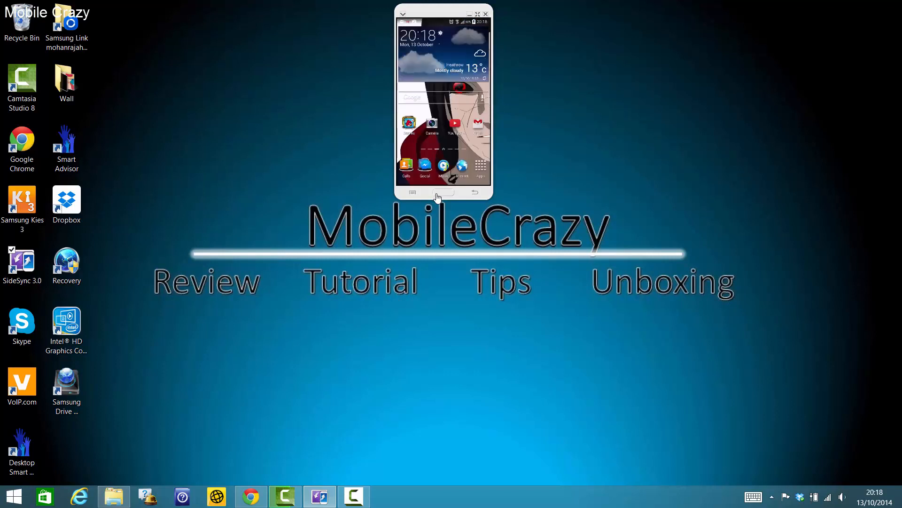
# Reach the Lock screen settings page from the notification shade's Settings gear.
pyautogui.moveTo(454, 28); pyautogui.dragTo(459, 97)
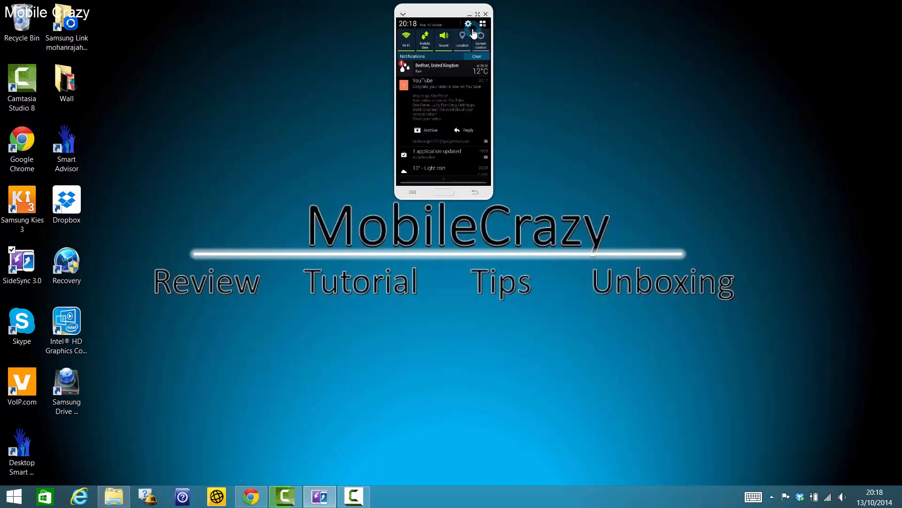
pyautogui.click(467, 24)
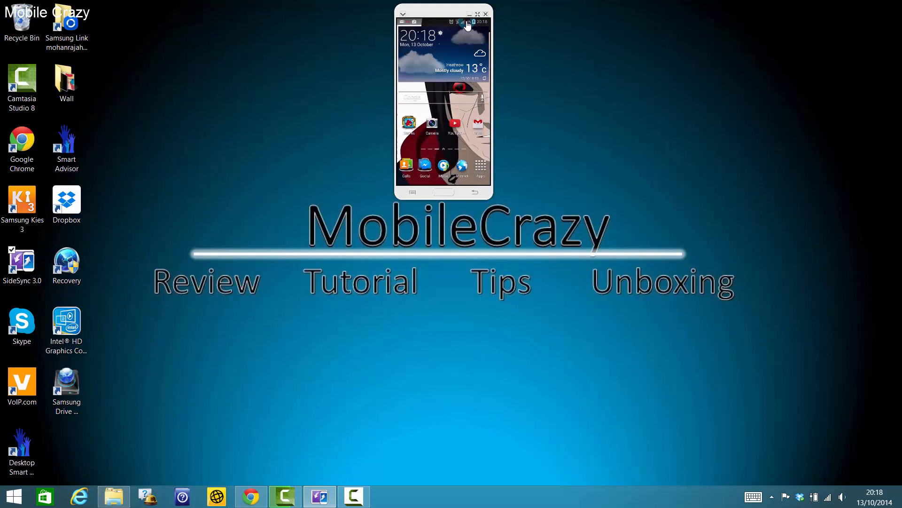
pyautogui.click(423, 156)
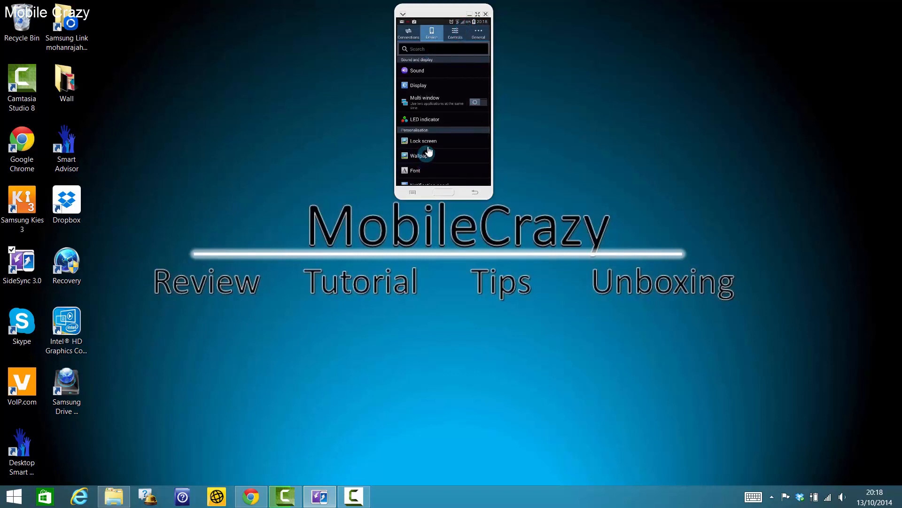
pyautogui.click(426, 143)
pyautogui.moveTo(434, 169); pyautogui.dragTo(437, 92)
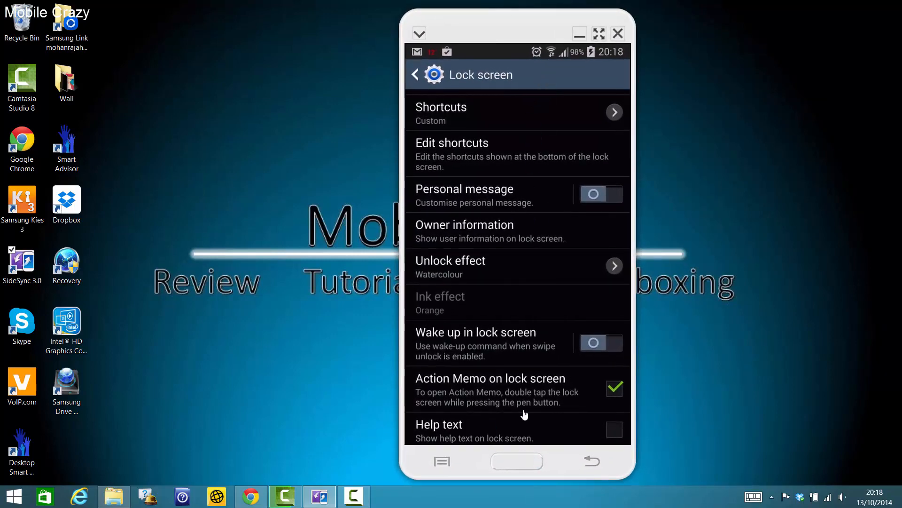
# Return to the Lock screen settings page via the shade's Settings gear.
pyautogui.moveTo(575, 52); pyautogui.dragTo(585, 205)
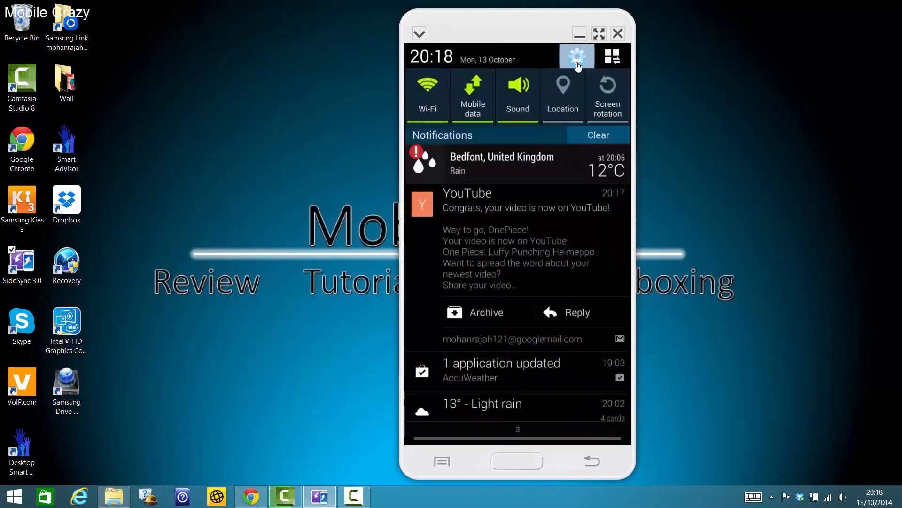
pyautogui.click(578, 65)
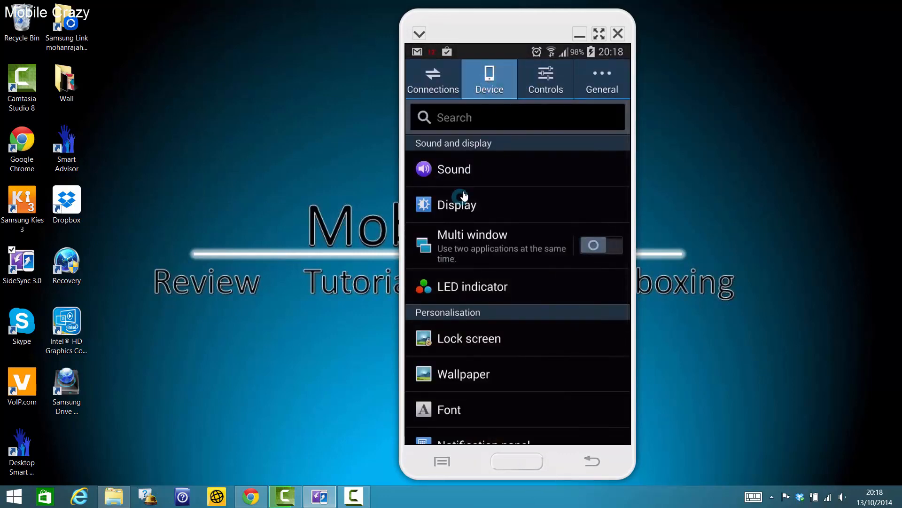
pyautogui.click(458, 337)
pyautogui.moveTo(488, 396)
pyautogui.mouseDown()
pyautogui.moveTo(489, 139)
pyautogui.moveTo(480, 226)
pyautogui.mouseUp()
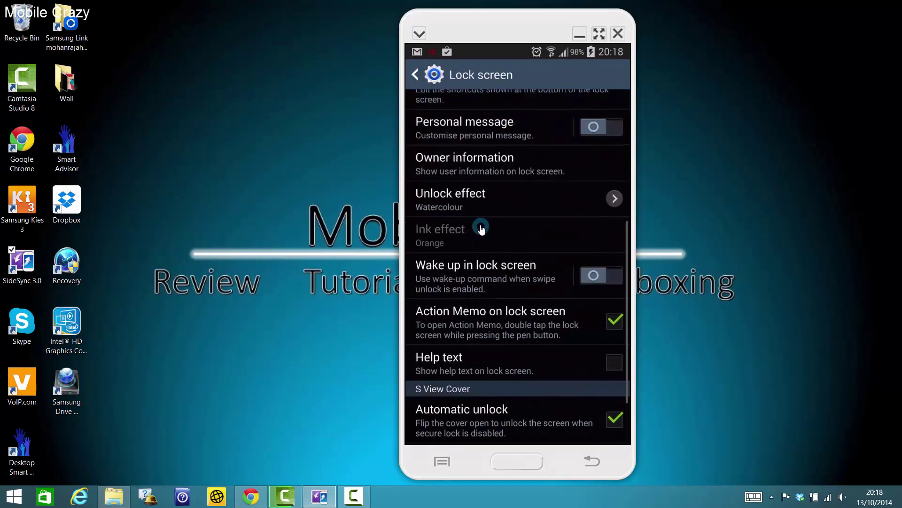
# Change the Unlock effect from Watercolour to Ripple.
pyautogui.click(466, 200)
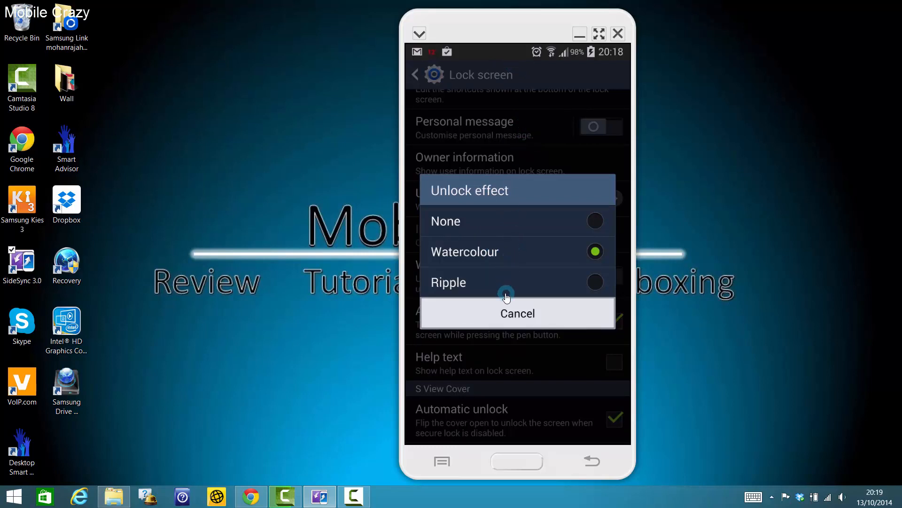
pyautogui.click(459, 282)
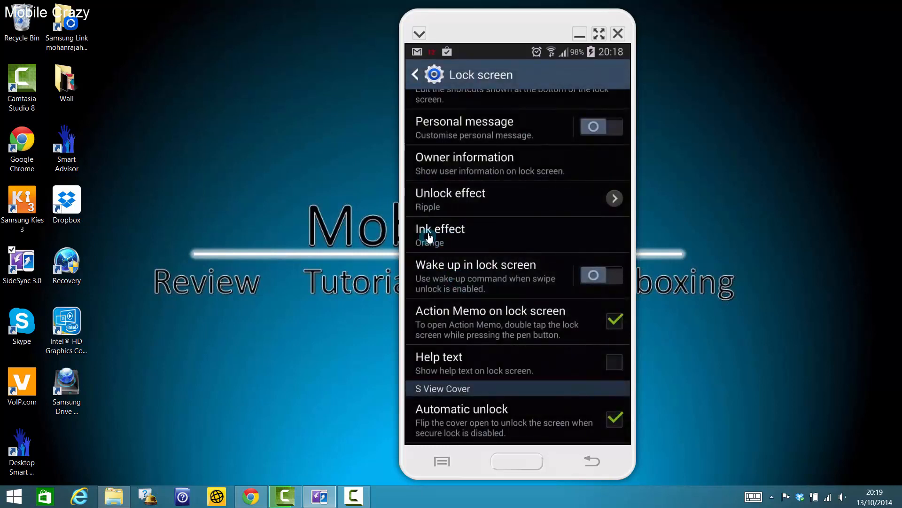
# Review the Ink effect colours, keep Orange, and reopen the Unlock effect choices.
pyautogui.click(458, 239)
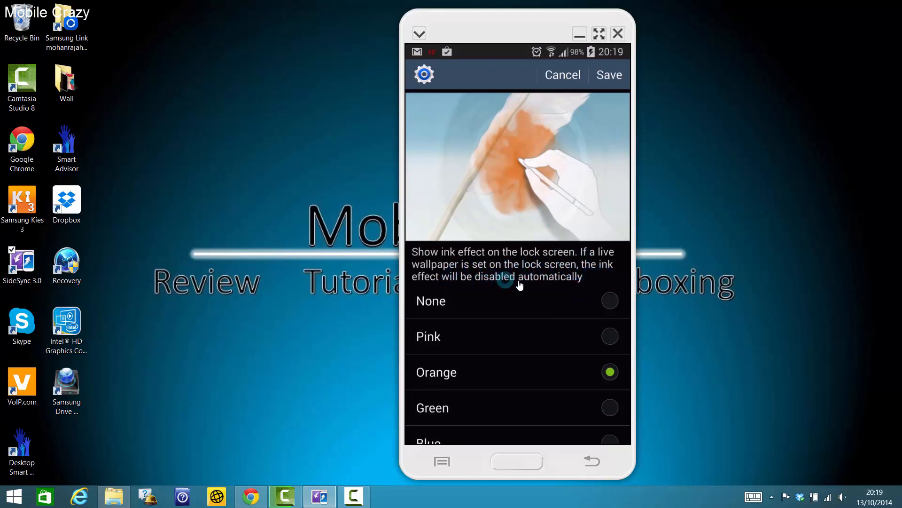
pyautogui.click(563, 79)
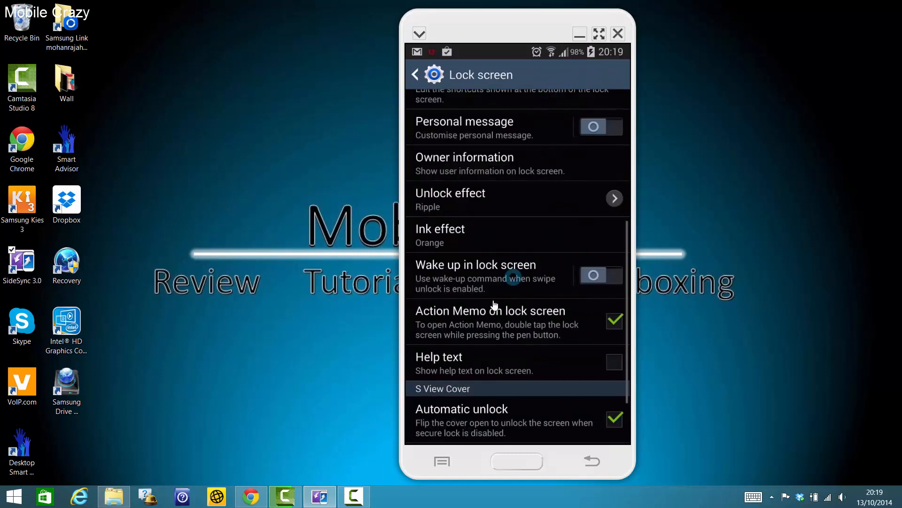
pyautogui.click(486, 206)
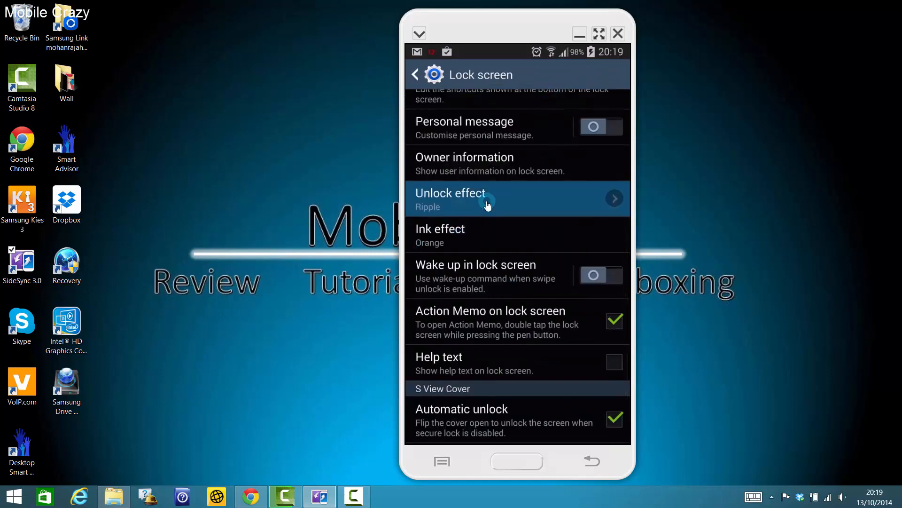
# Set the Unlock effect back to Watercolour and wake the phone to its lock screen.
pyautogui.click(496, 266)
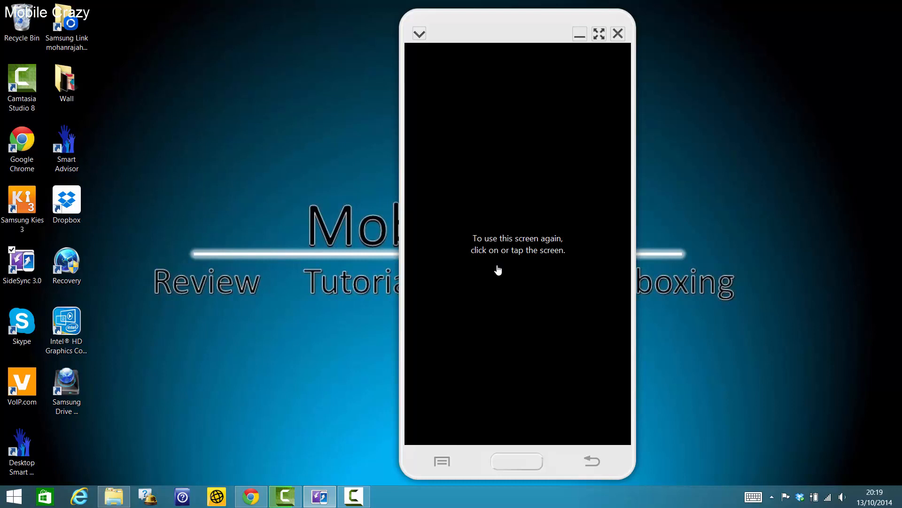
pyautogui.click(496, 277)
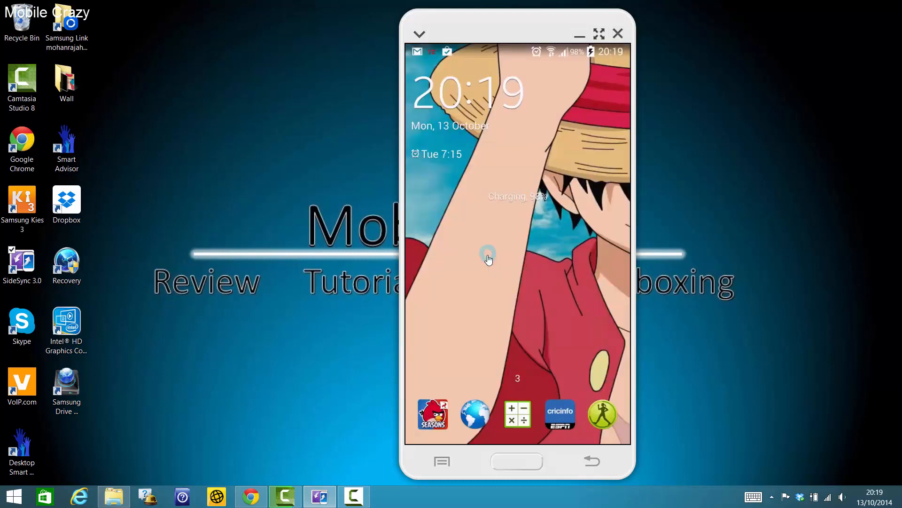
# Swipe the lock screen to show the watercolour trail, then unlock to the home screen.
pyautogui.moveTo(505, 248); pyautogui.dragTo(501, 185)
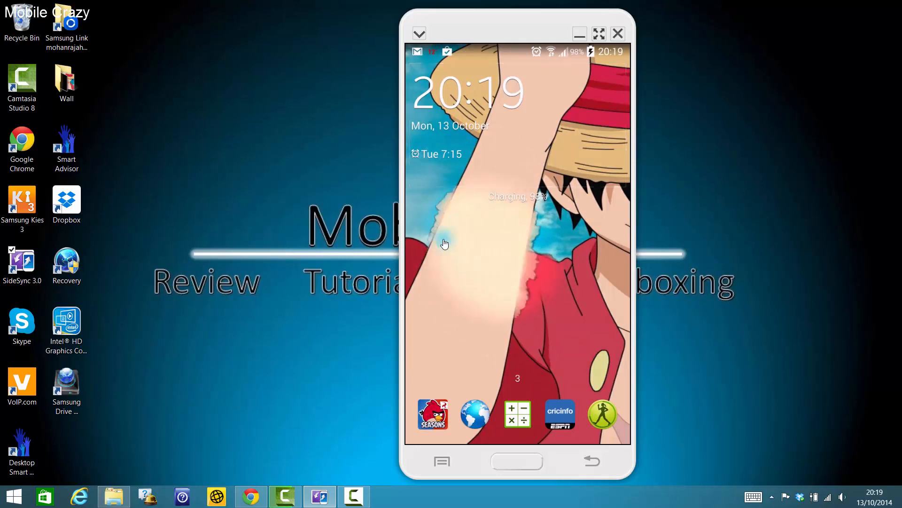
pyautogui.moveTo(501, 183)
pyautogui.mouseDown()
pyautogui.moveTo(433, 289)
pyautogui.moveTo(453, 373)
pyautogui.moveTo(484, 378)
pyautogui.moveTo(508, 319)
pyautogui.moveTo(511, 276)
pyautogui.moveTo(461, 210)
pyautogui.moveTo(465, 280)
pyautogui.moveTo(472, 270)
pyautogui.mouseUp()
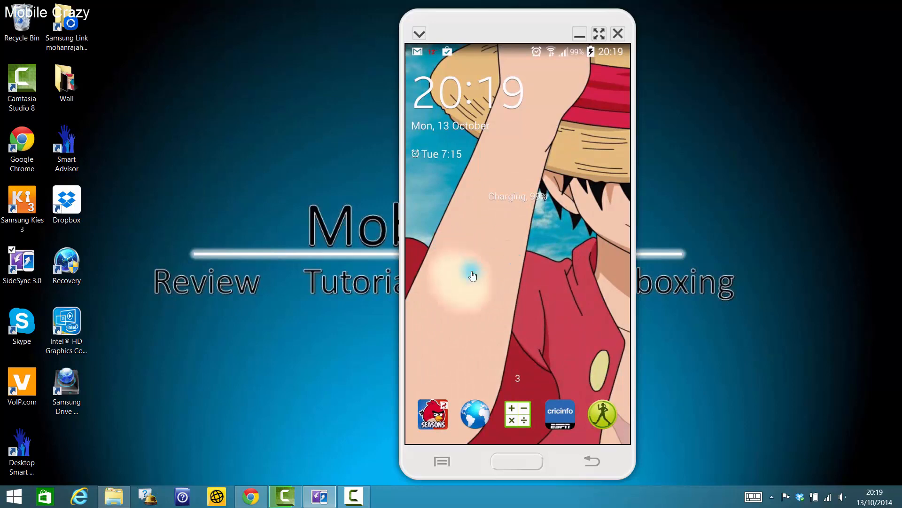
pyautogui.moveTo(618, 225); pyautogui.dragTo(620, 223)
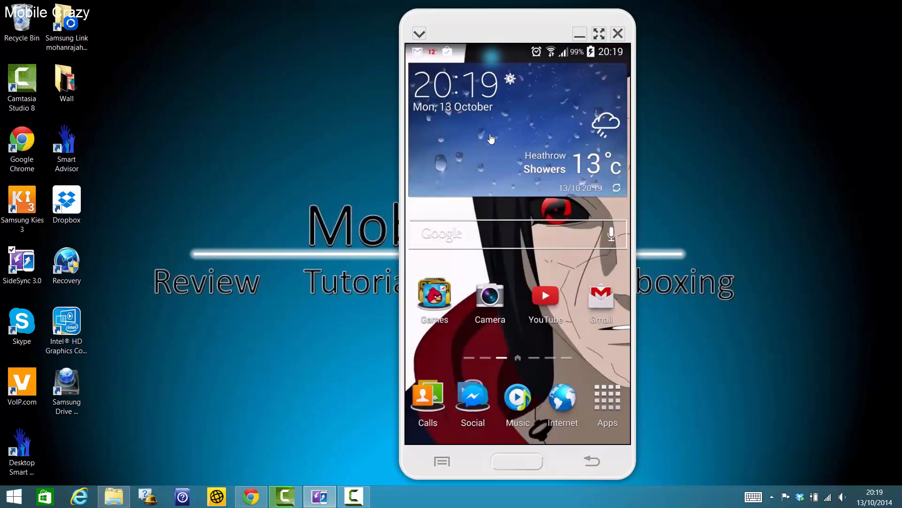
# Go back into Lock screen settings and set the Unlock effect to Ripple.
pyautogui.moveTo(592, 49); pyautogui.dragTo(592, 64)
pyautogui.click(578, 57)
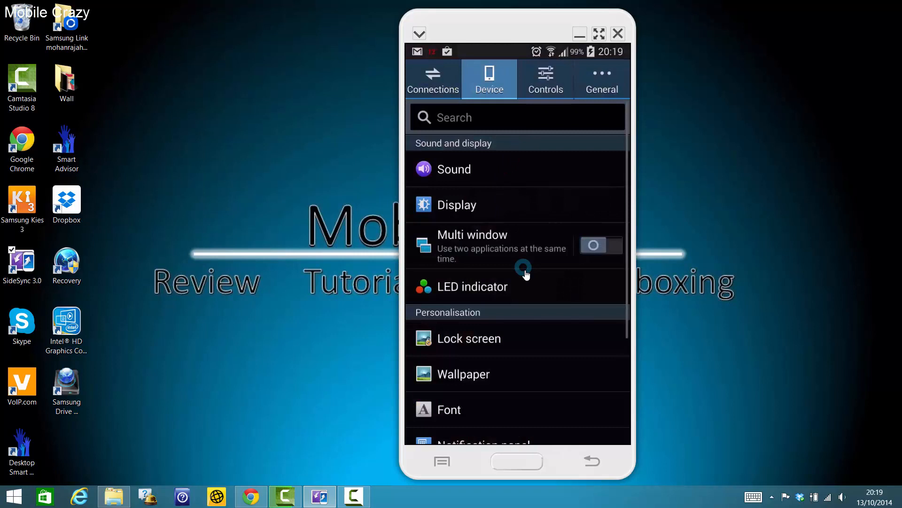
pyautogui.click(489, 345)
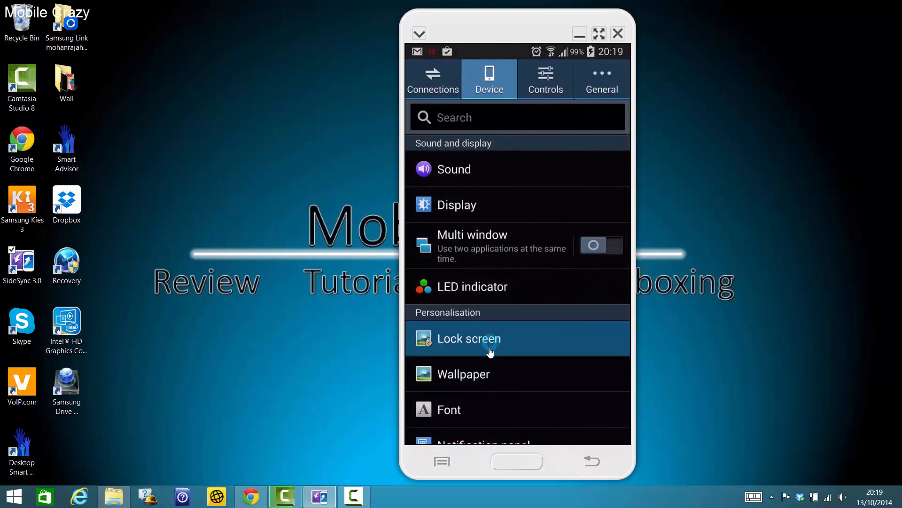
pyautogui.scroll(-1, 494, 343)
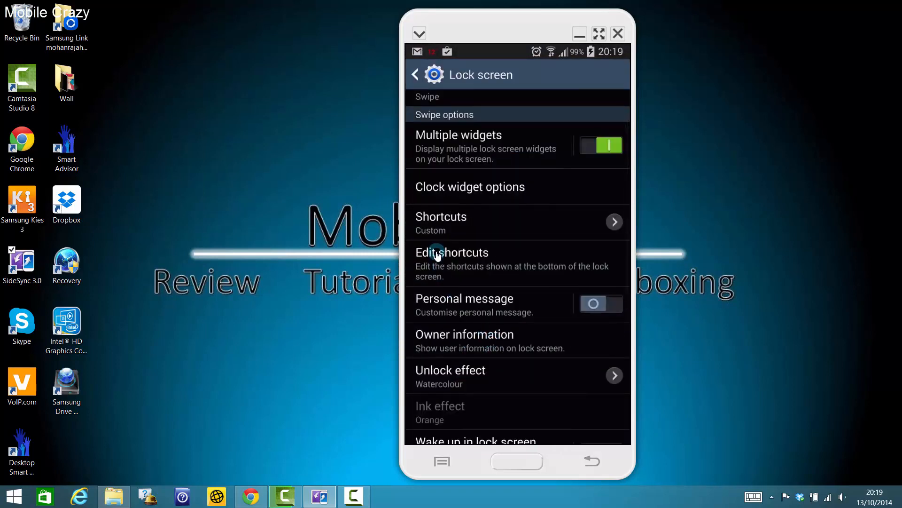
pyautogui.click(469, 377)
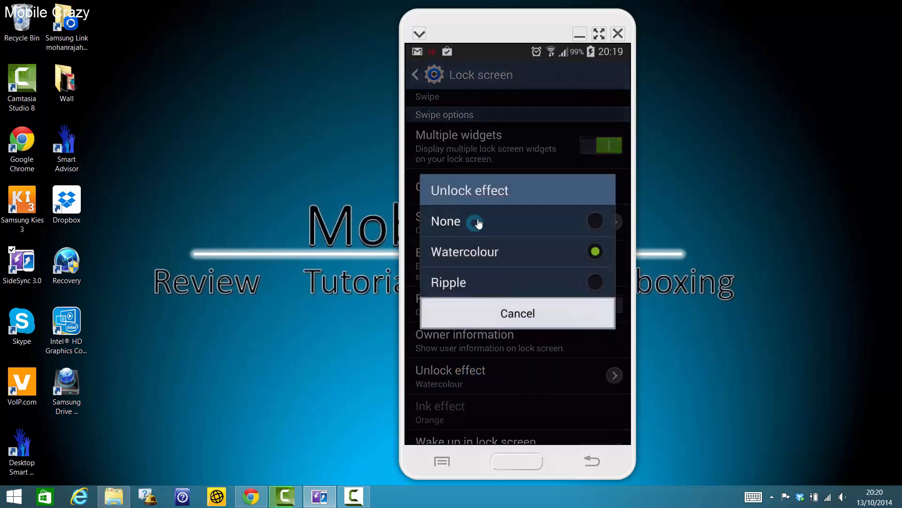
pyautogui.click(493, 285)
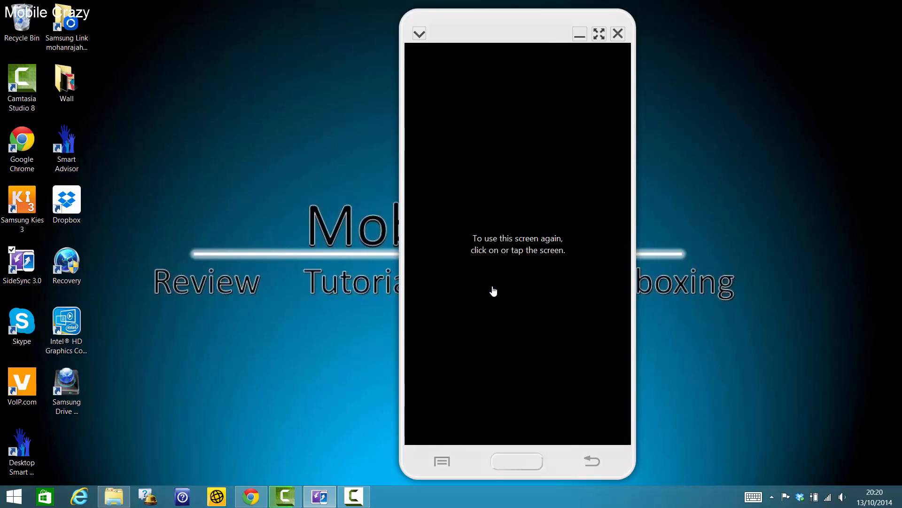
# Wake the lock screen and tap and swipe it to demonstrate the ripple effect.
pyautogui.click(499, 246)
pyautogui.click(504, 241)
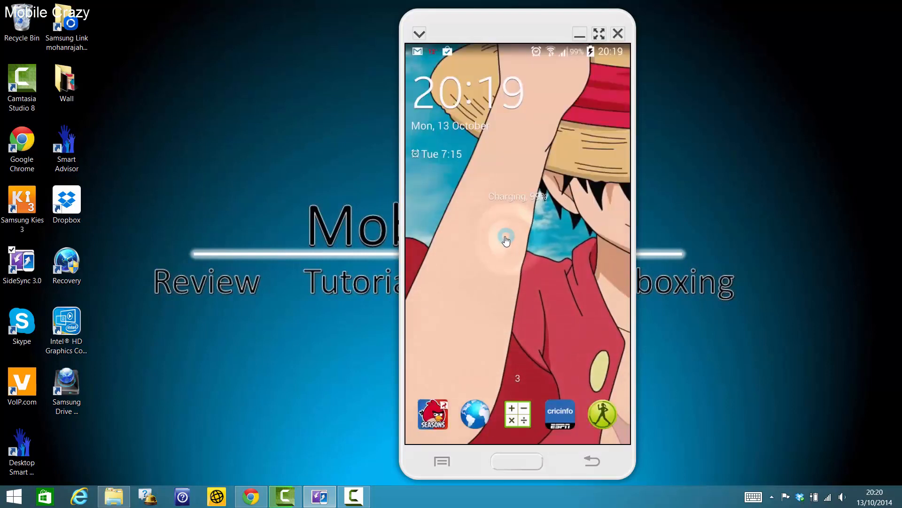
pyautogui.moveTo(505, 240)
pyautogui.mouseDown()
pyautogui.moveTo(532, 254)
pyautogui.moveTo(447, 262)
pyautogui.moveTo(518, 313)
pyautogui.moveTo(501, 374)
pyautogui.mouseUp()
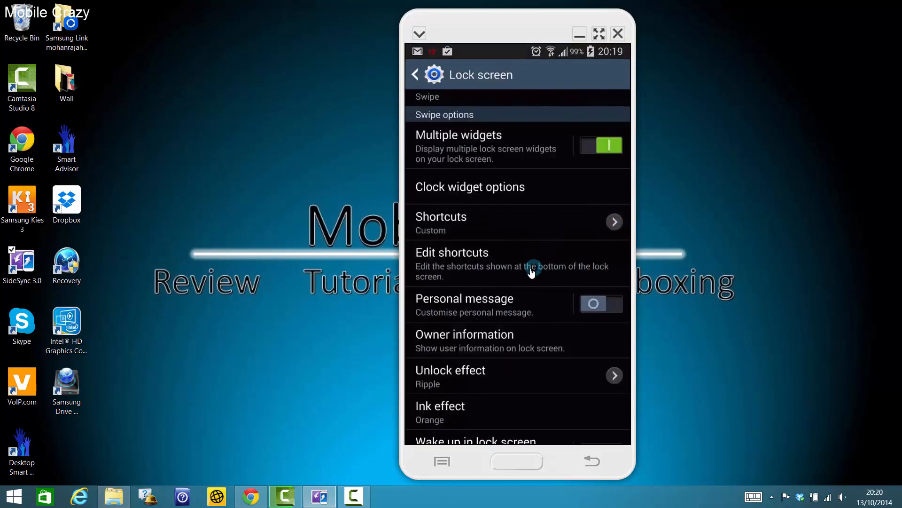
pyautogui.scroll(2, 546, 260)
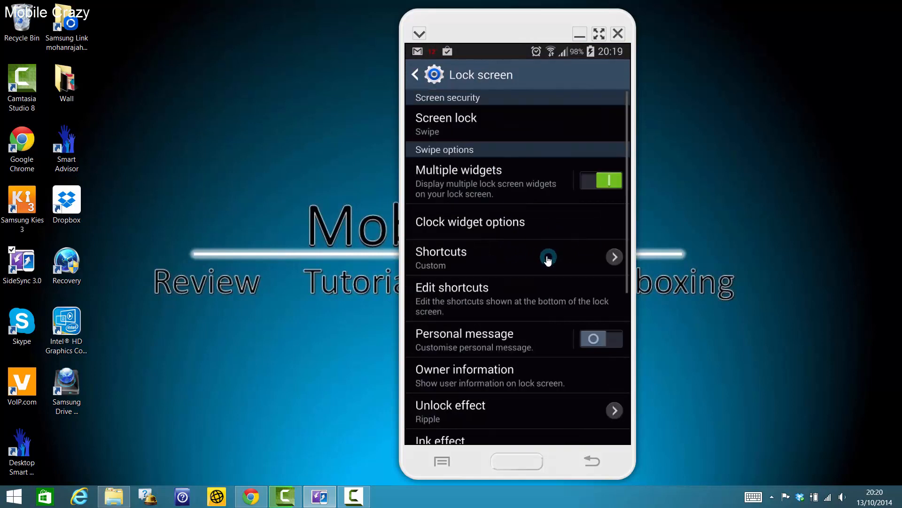
pyautogui.click(460, 397)
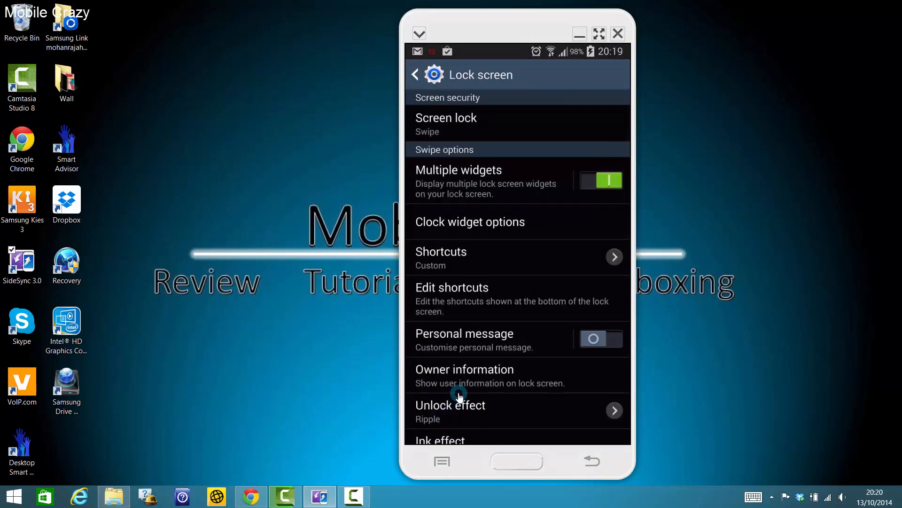
pyautogui.click(445, 379)
pyautogui.click(445, 384)
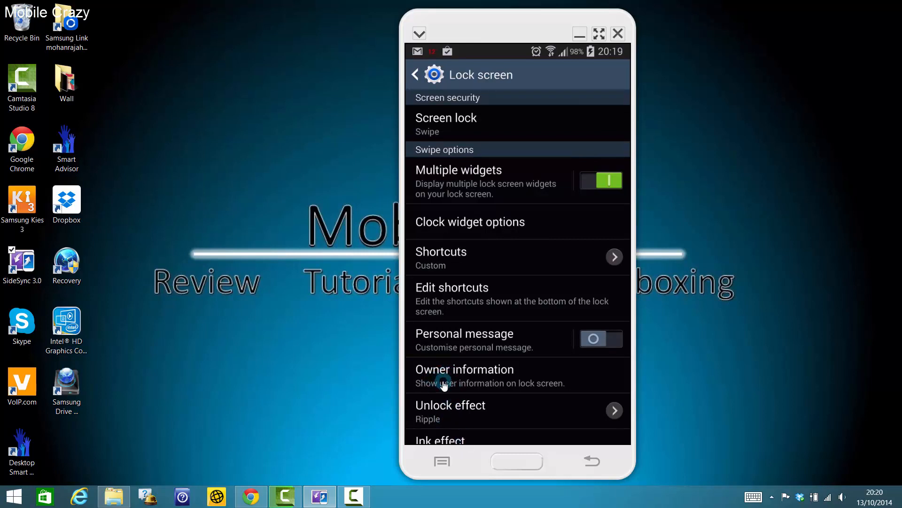